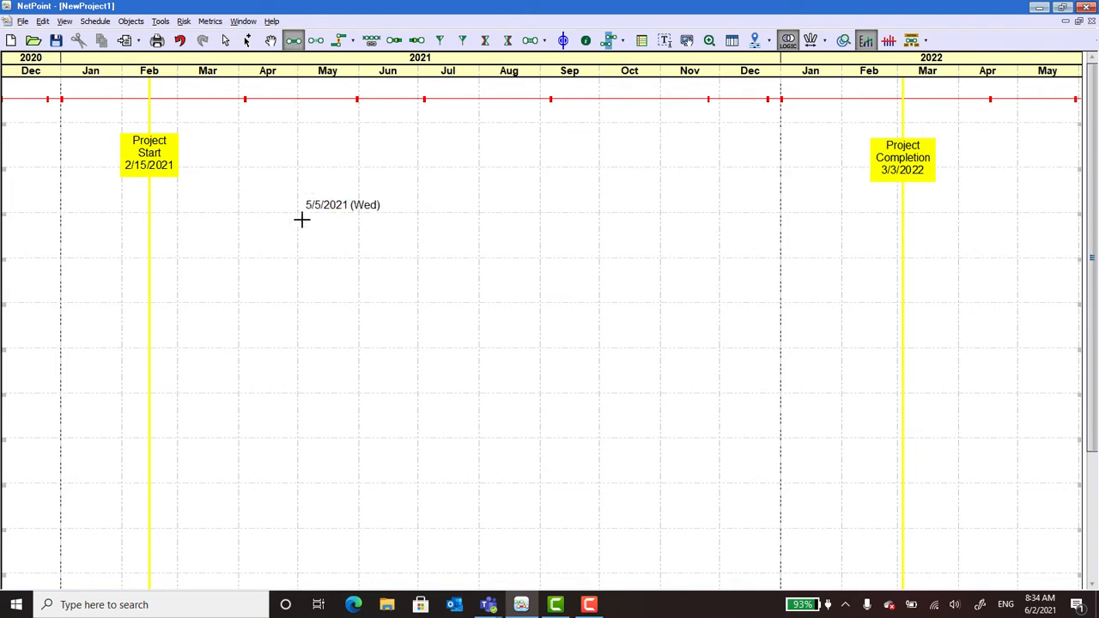
# Draw an activity named Activity from about 4/26 to 10/1 and add a start embedded node on it at 6/1/2021.
pyautogui.moveTo(495, 251); pyautogui.dragTo(601, 255)
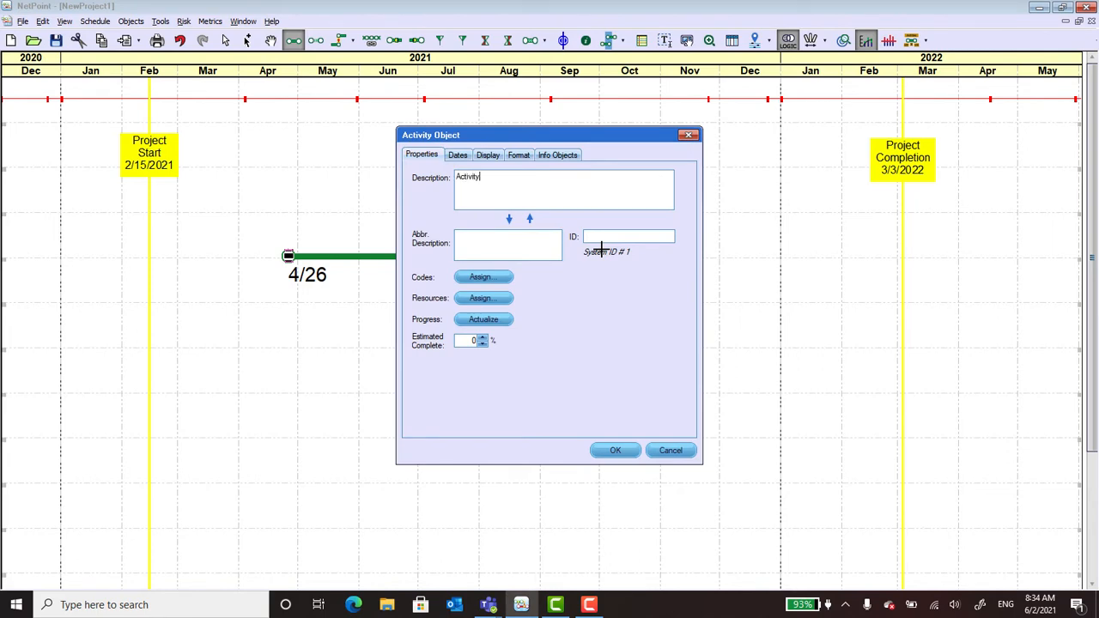
pyautogui.click(615, 452)
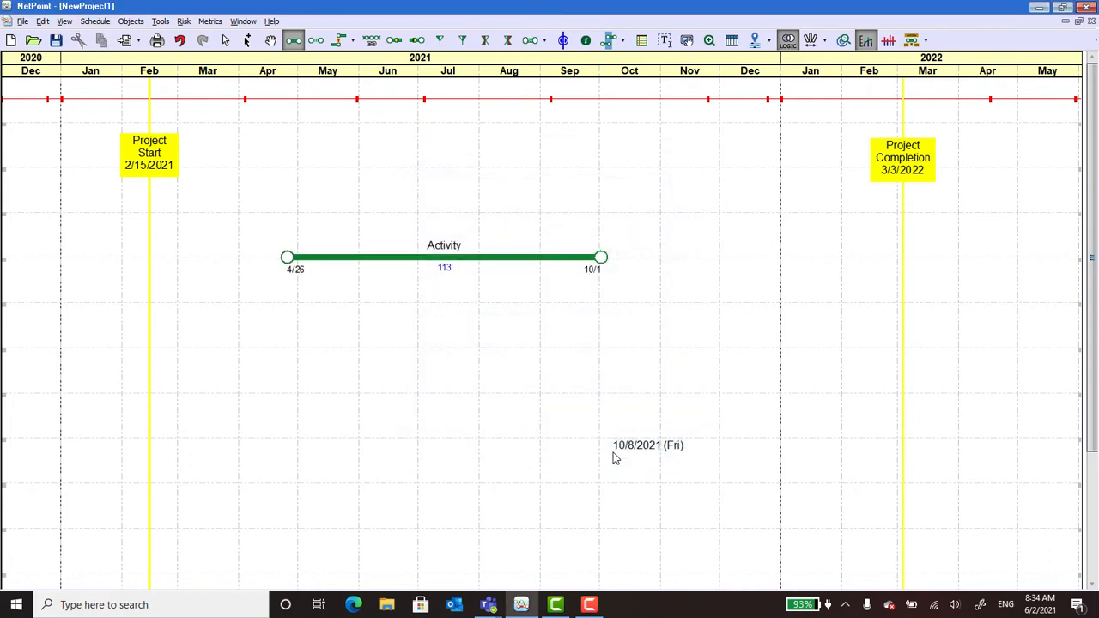
pyautogui.click(396, 43)
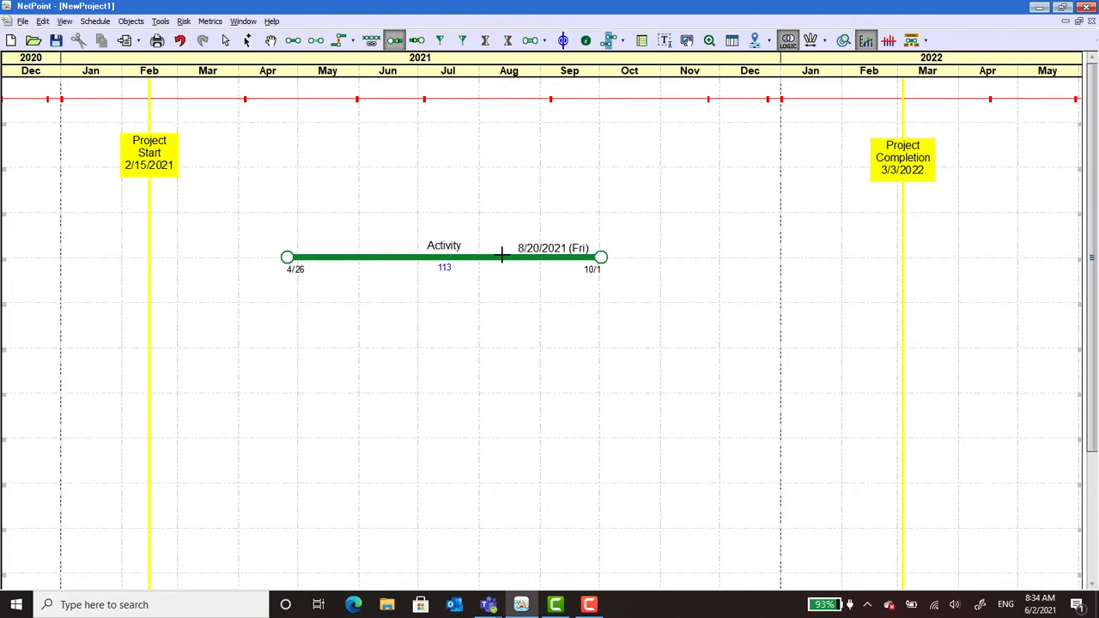
pyautogui.click(359, 257)
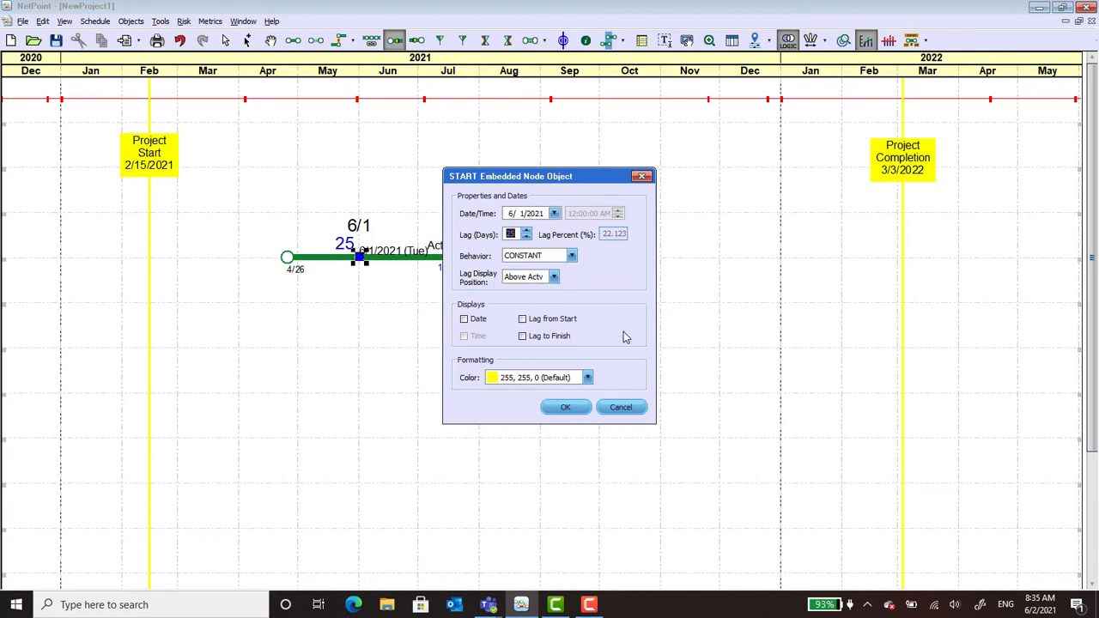
pyautogui.click(565, 408)
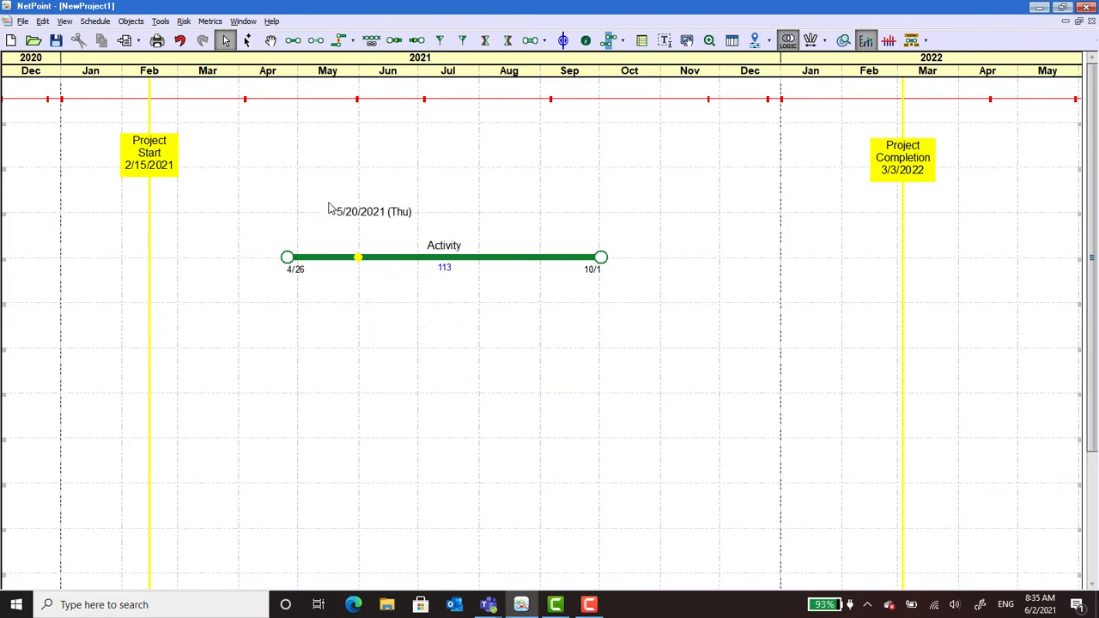
# Draw a second activity named linklag above Activity, from about 3/10 to 5/6.
pyautogui.click(294, 44)
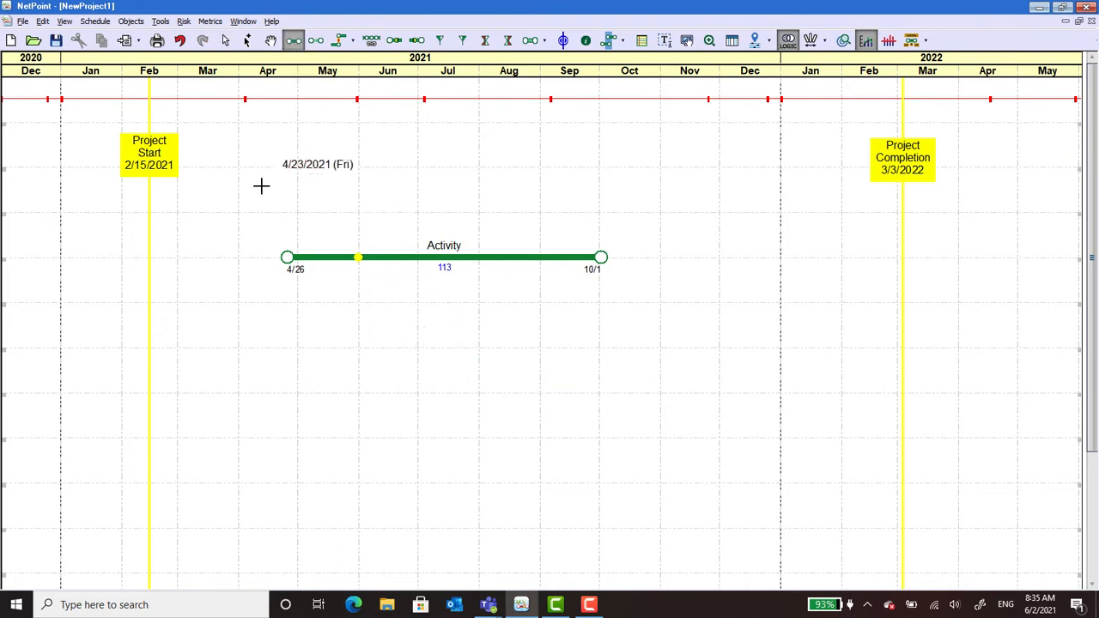
pyautogui.moveTo(196, 196); pyautogui.dragTo(309, 196)
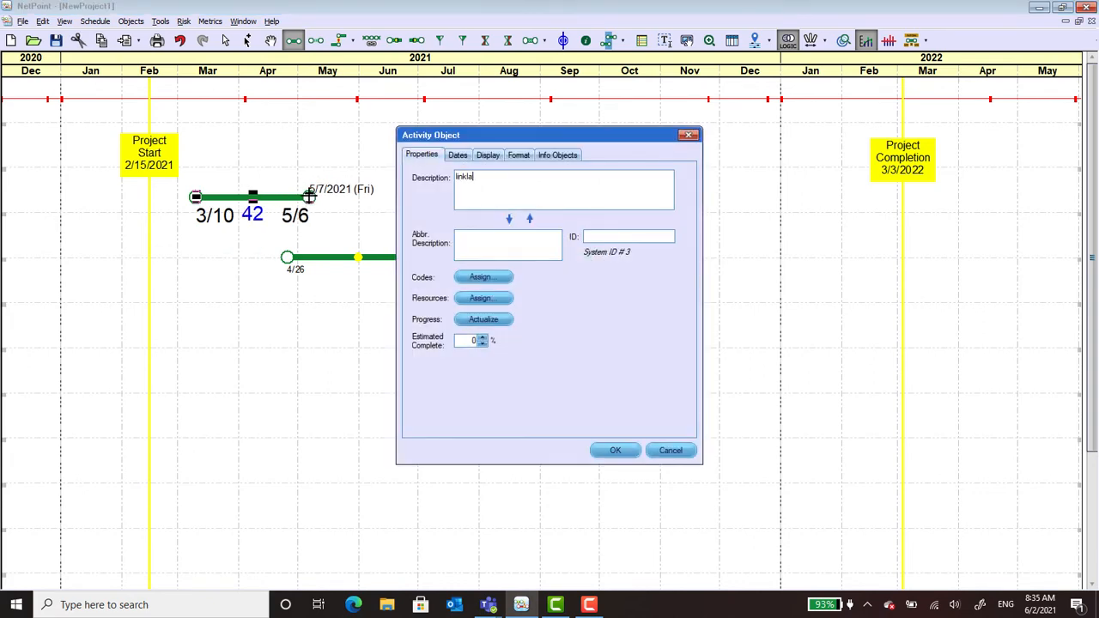
pyautogui.click(617, 450)
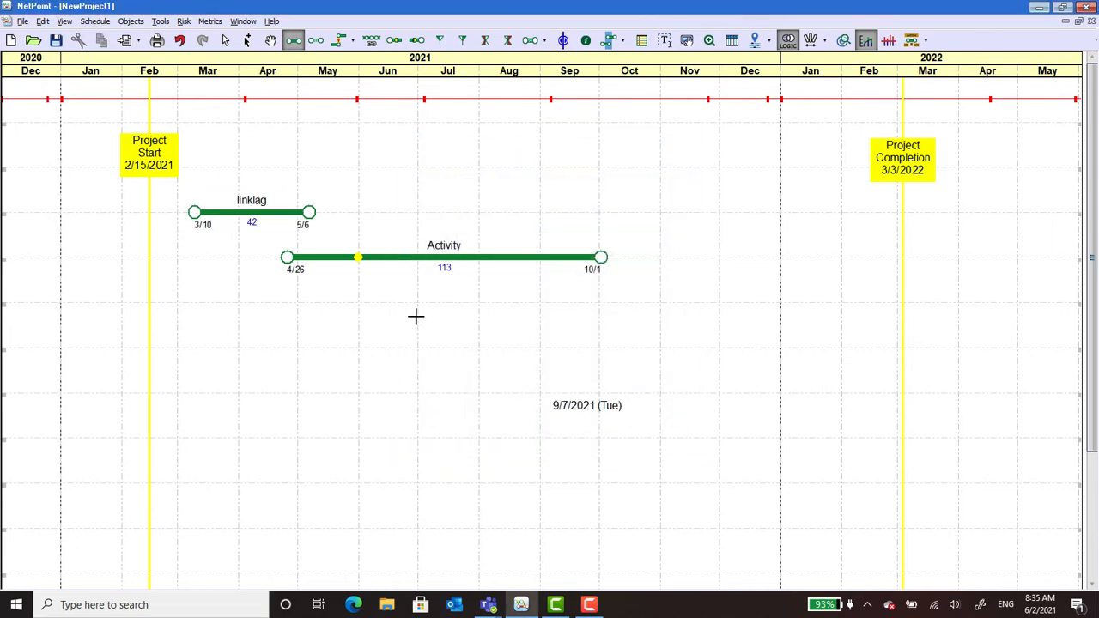
pyautogui.click(226, 41)
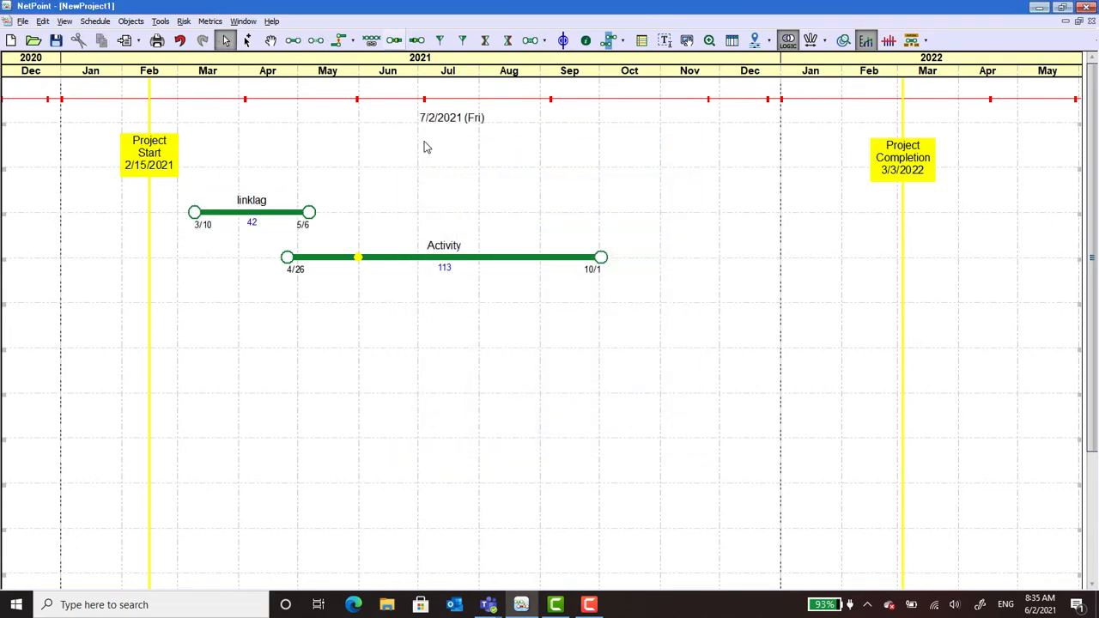
# Try to link the linklag activity with the start embedded node on Activity.
pyautogui.click(359, 259)
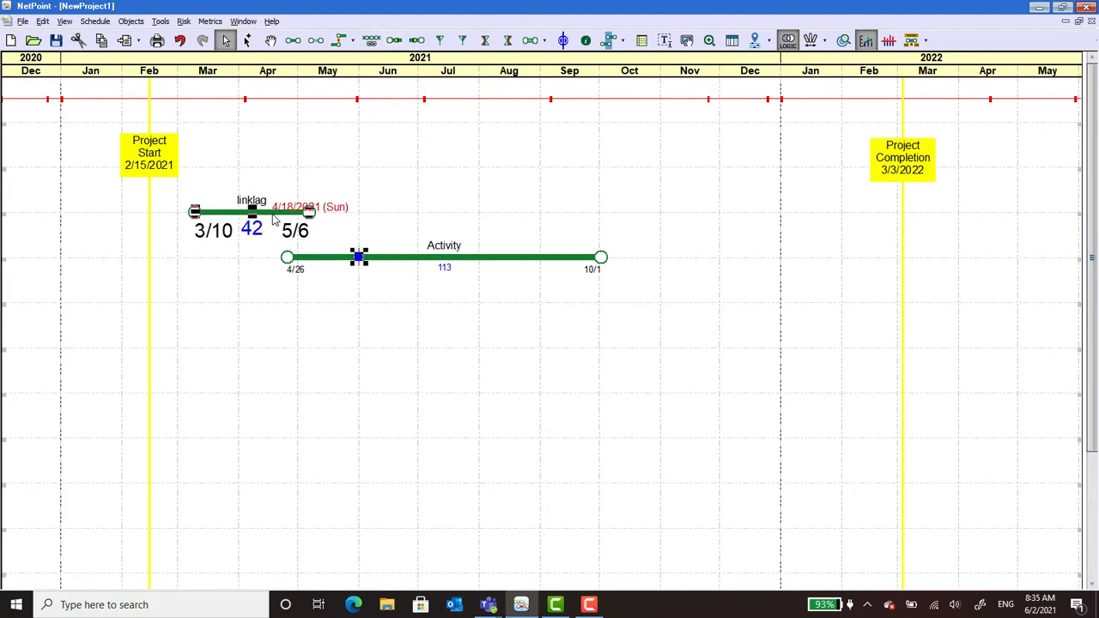
pyautogui.click(342, 40)
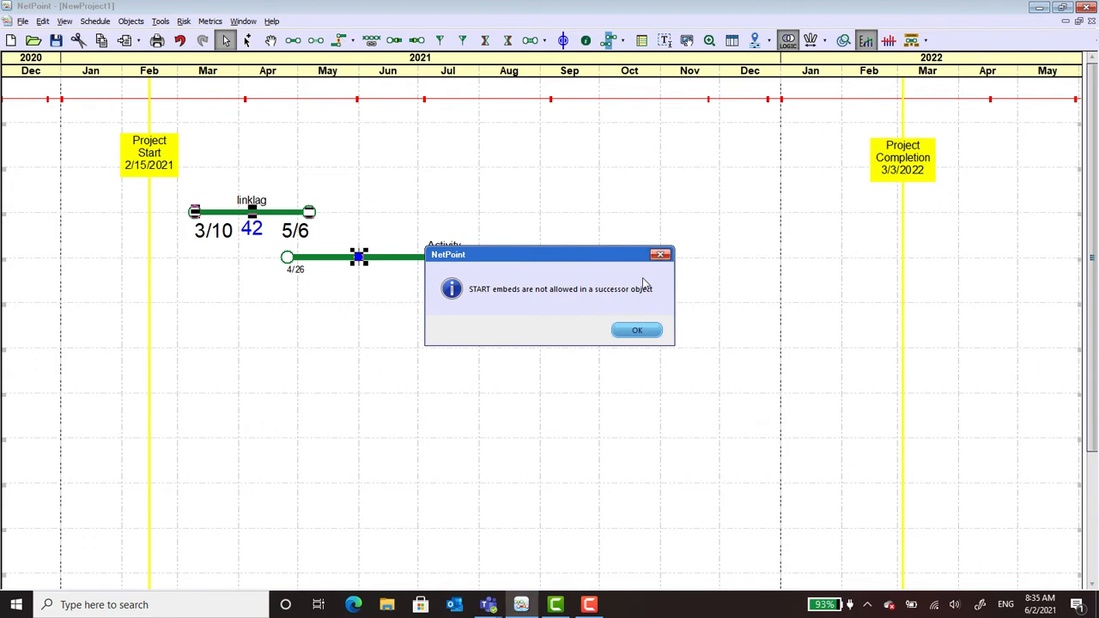
pyautogui.click(639, 337)
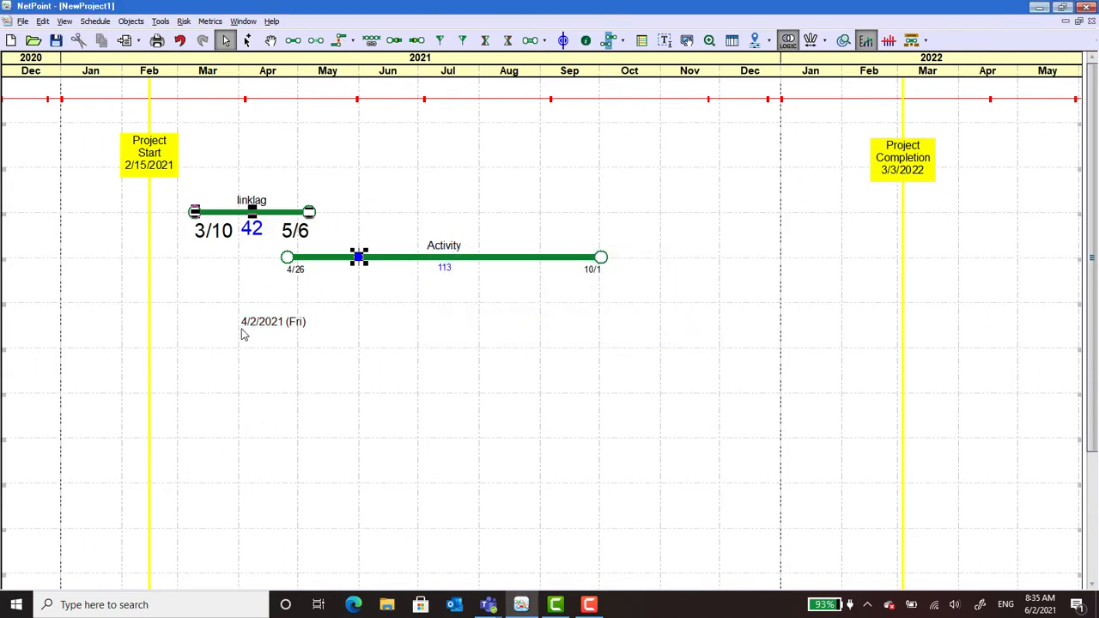
# Move linklag to about 6/9 through 8/5 and link Activity's start embedded node to it.
pyautogui.moveTo(239, 216); pyautogui.dragTo(419, 204)
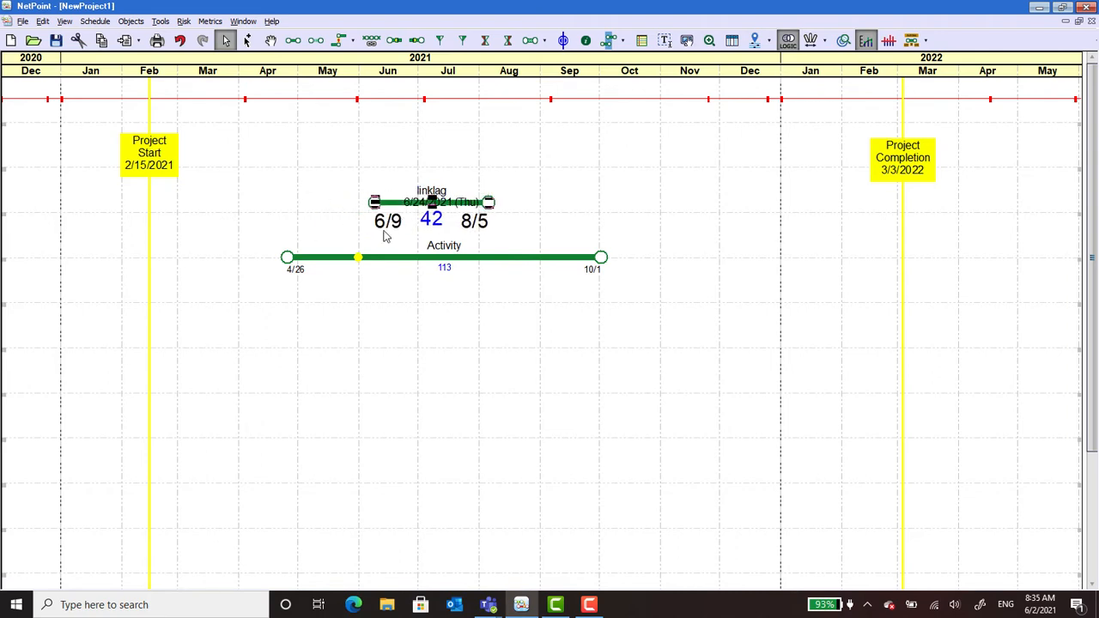
pyautogui.click(359, 259)
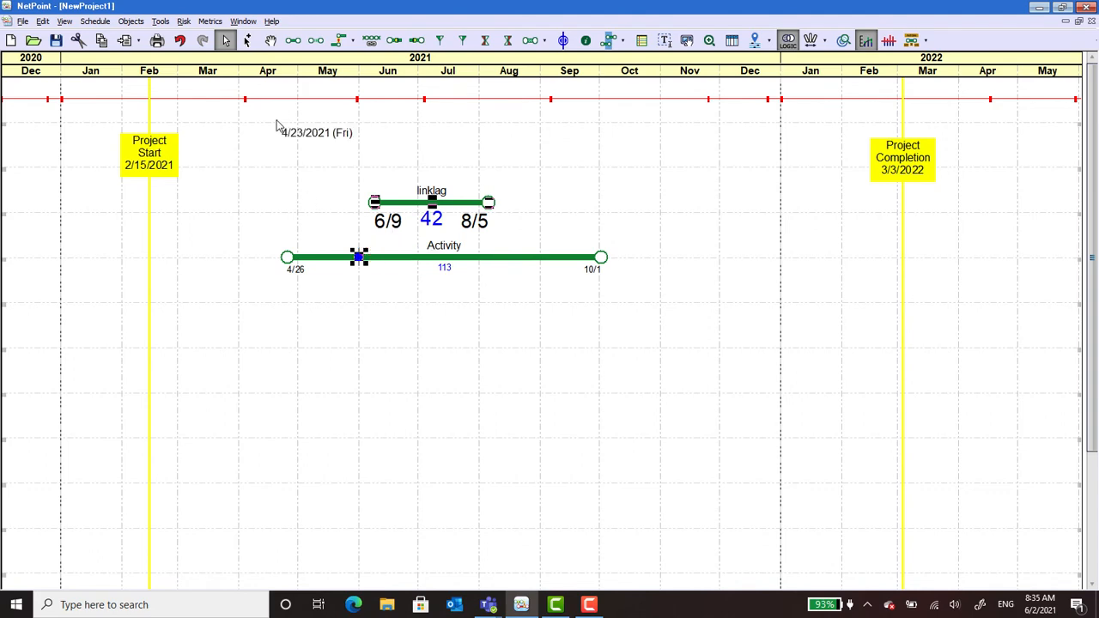
pyautogui.click(342, 42)
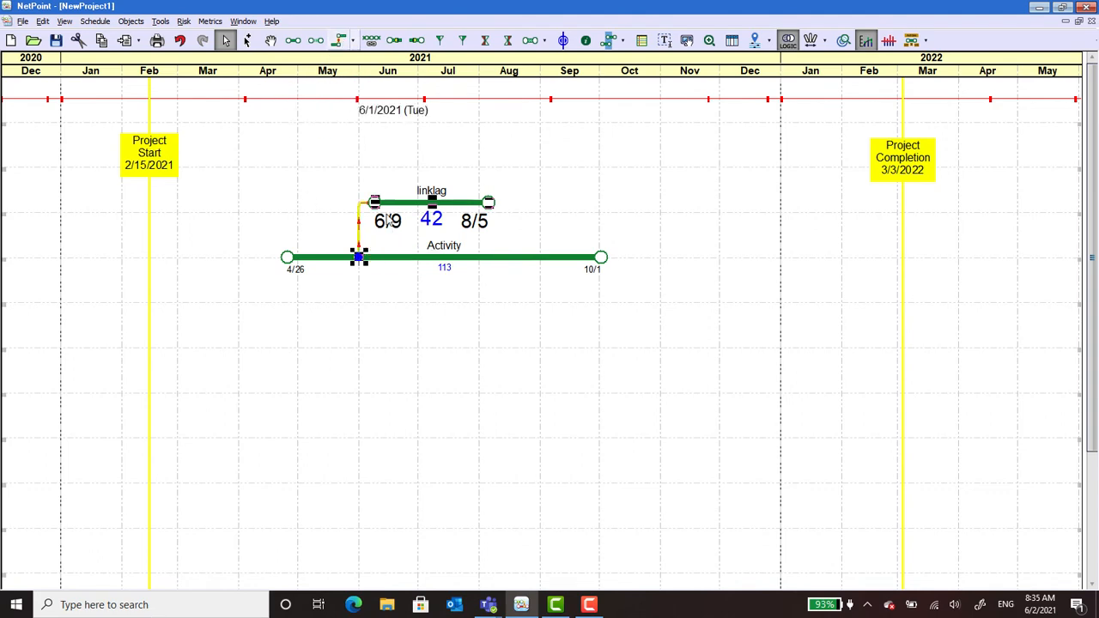
pyautogui.click(412, 304)
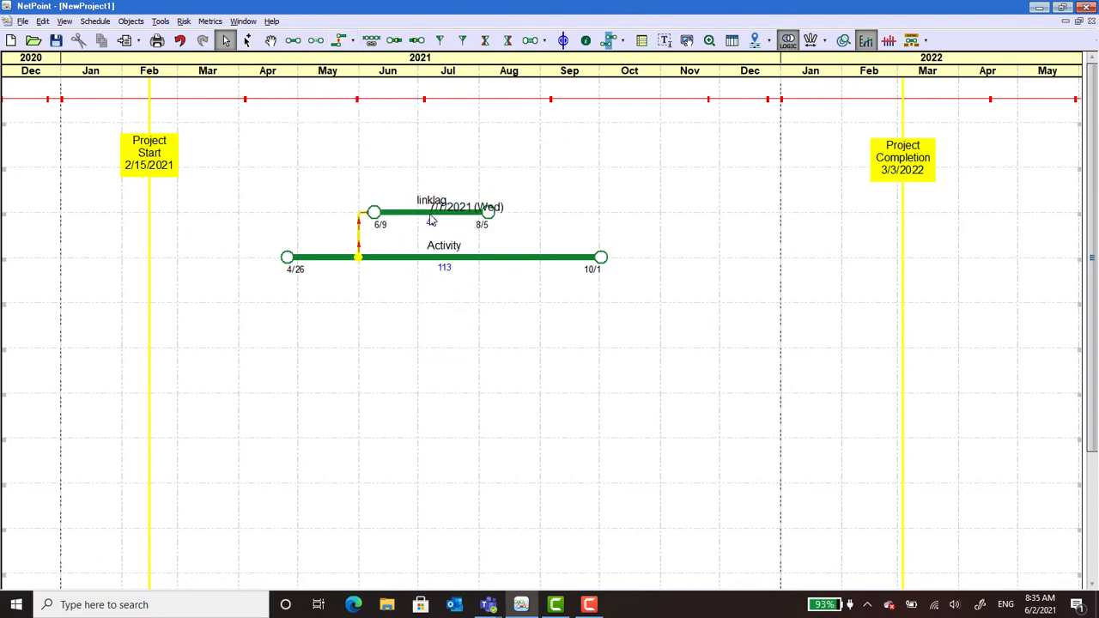
# Test the link by moving linklag earlier to start about 4/30 and moving Activity to start about 5/13.
pyautogui.moveTo(432, 212); pyautogui.dragTo(355, 204)
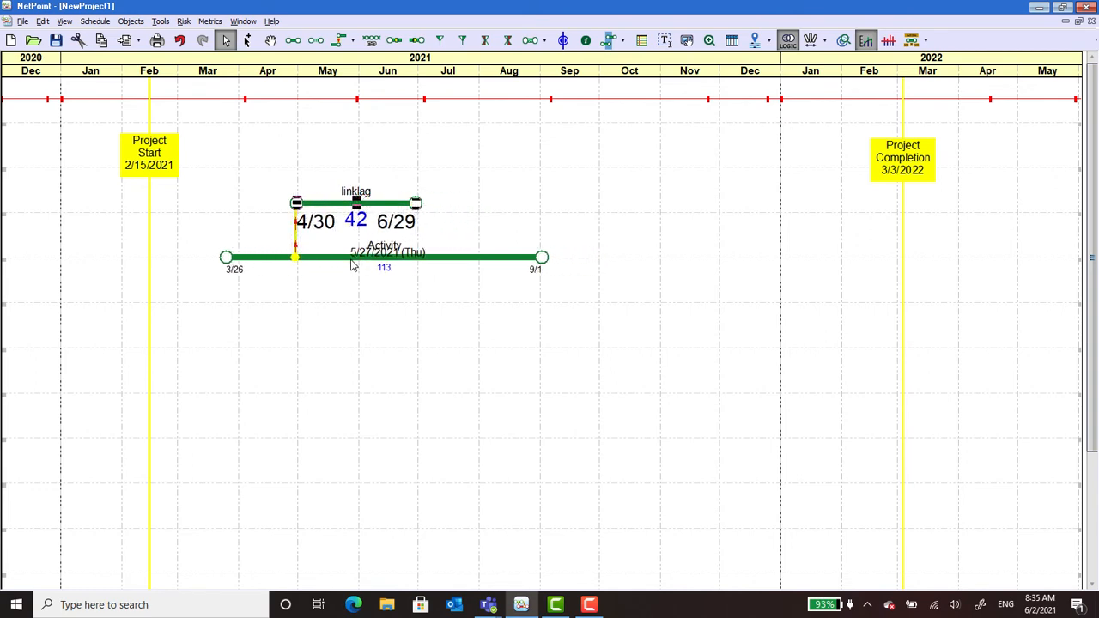
pyautogui.moveTo(350, 267); pyautogui.dragTo(446, 268)
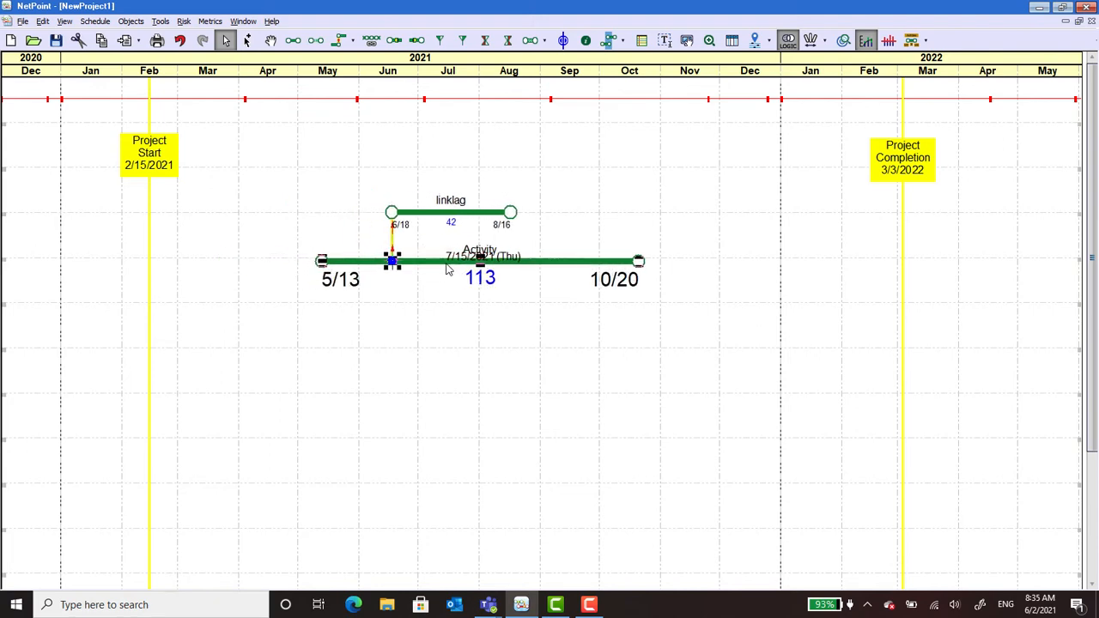
pyautogui.click(440, 344)
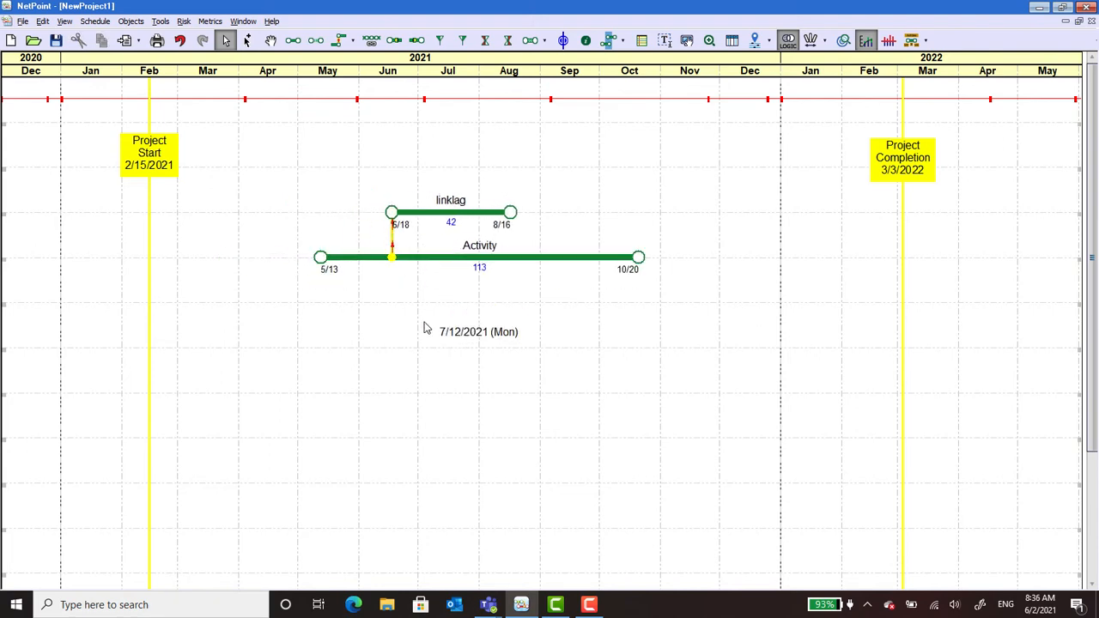
# Shift the start embedded node earlier along Activity to about 6/3.
pyautogui.click(393, 260)
pyautogui.press('Left')
pyautogui.press('Left')
pyautogui.press('Left')
pyautogui.press('Left')
pyautogui.press('Left')
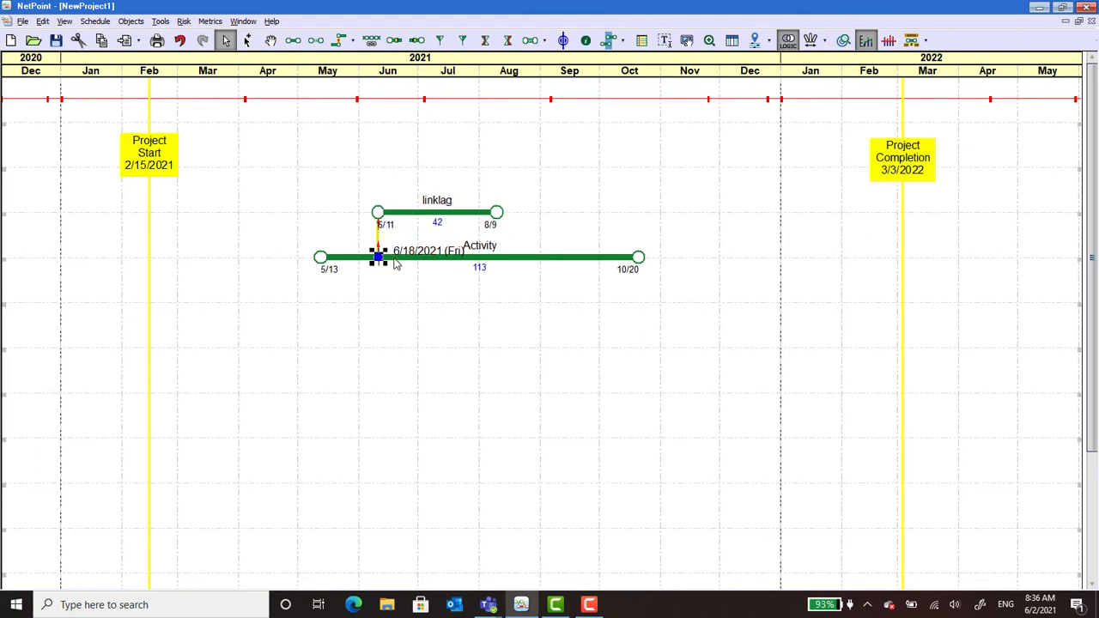
pyautogui.press('Left')
pyautogui.click(430, 350)
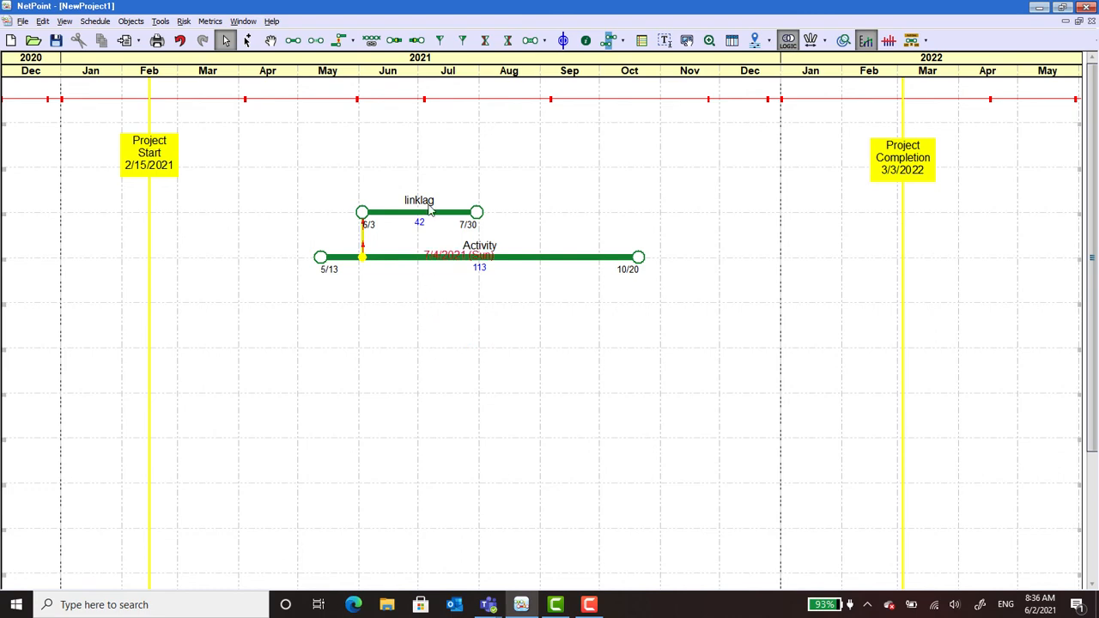
# Add a finish embedded node on Activity at 9/1/2021 with the default settings.
pyautogui.click(416, 41)
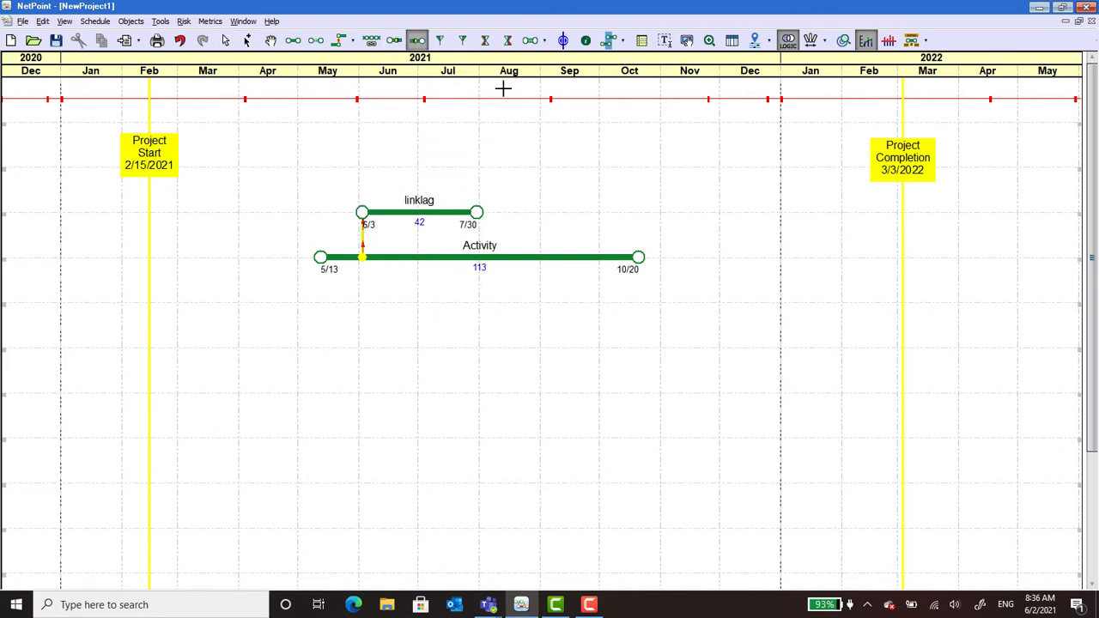
pyautogui.click(540, 257)
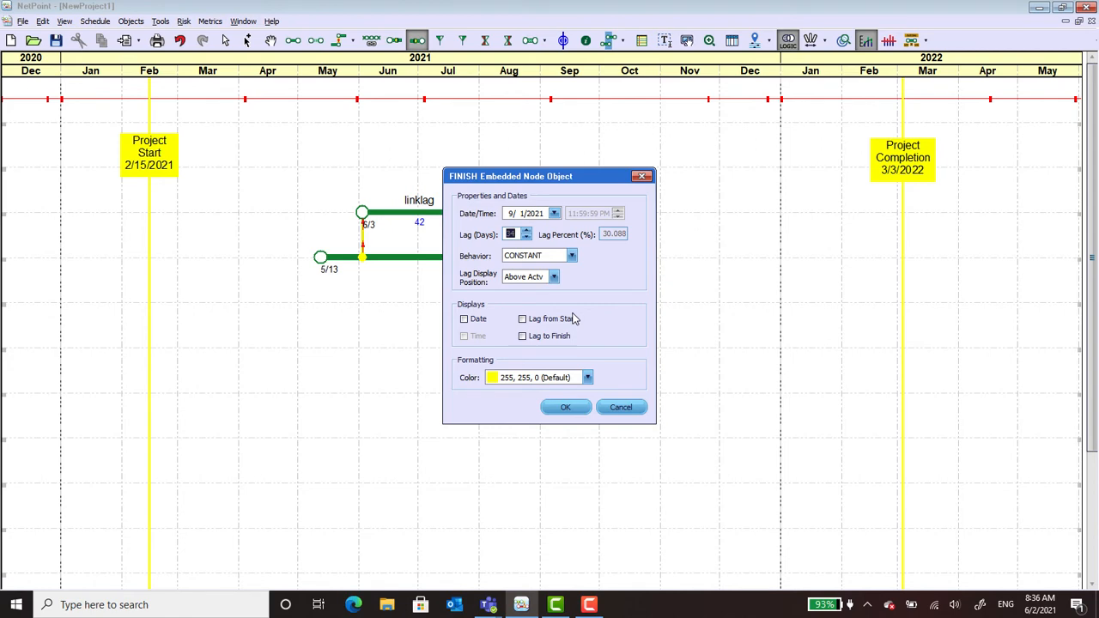
pyautogui.click(568, 408)
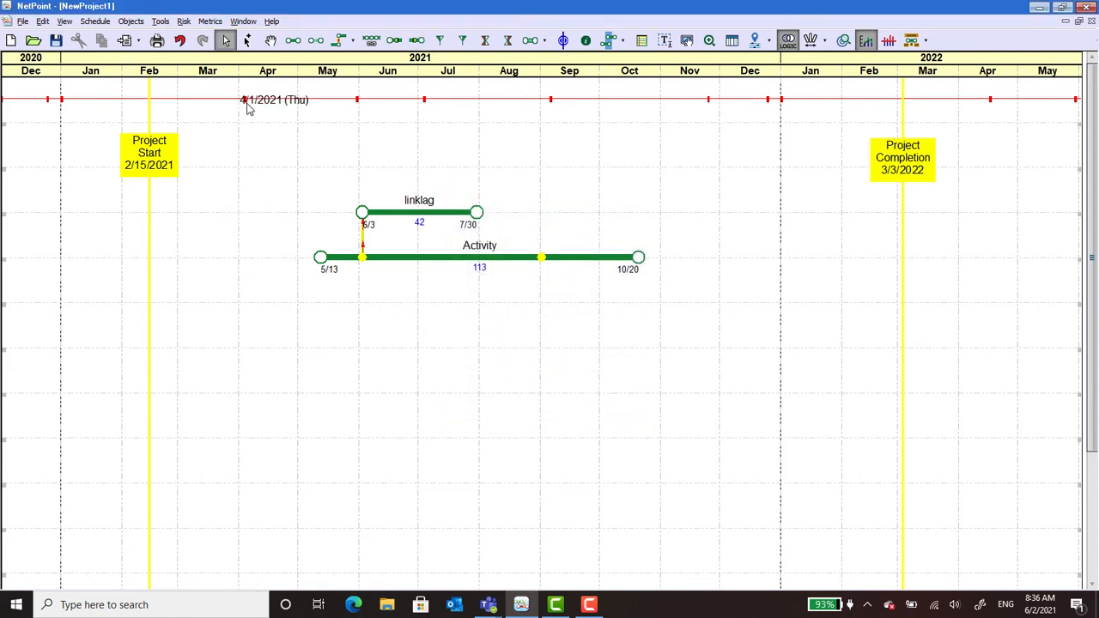
# Draw an activity named finishlag below Activity, from about 6/21 to 8/19.
pyautogui.click(293, 41)
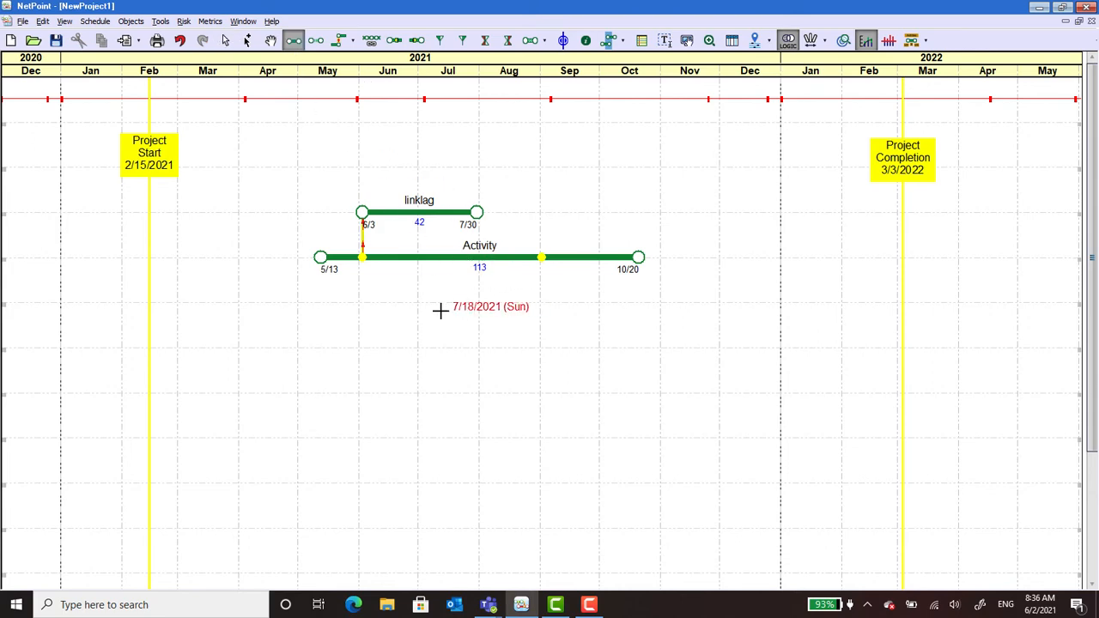
pyautogui.moveTo(396, 309)
pyautogui.mouseDown()
pyautogui.moveTo(540, 308)
pyautogui.moveTo(516, 322)
pyautogui.mouseUp()
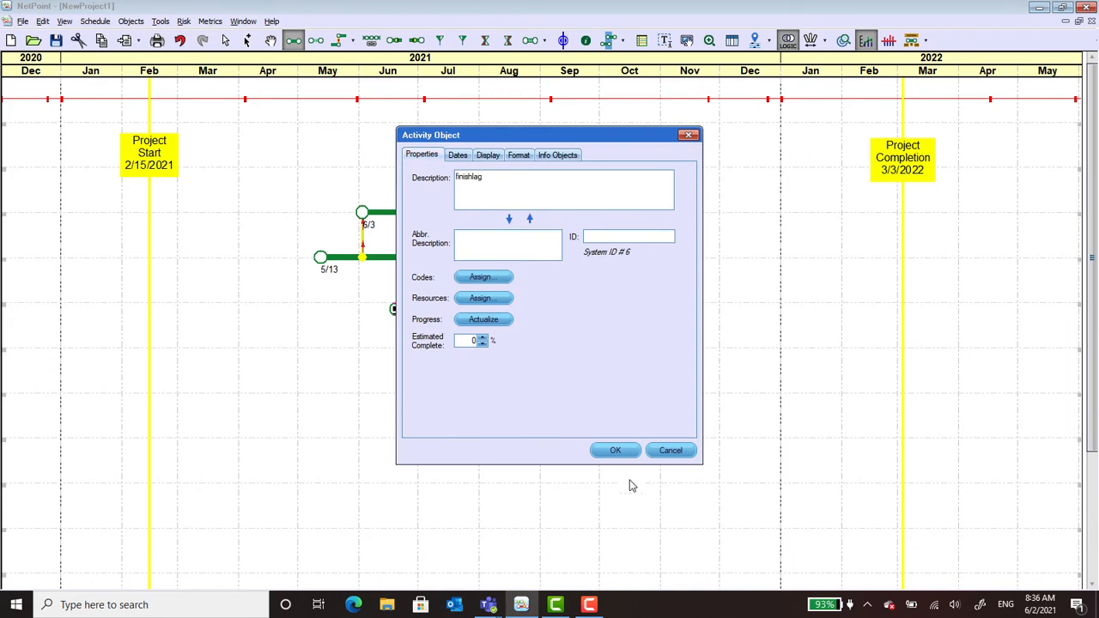
pyautogui.click(615, 451)
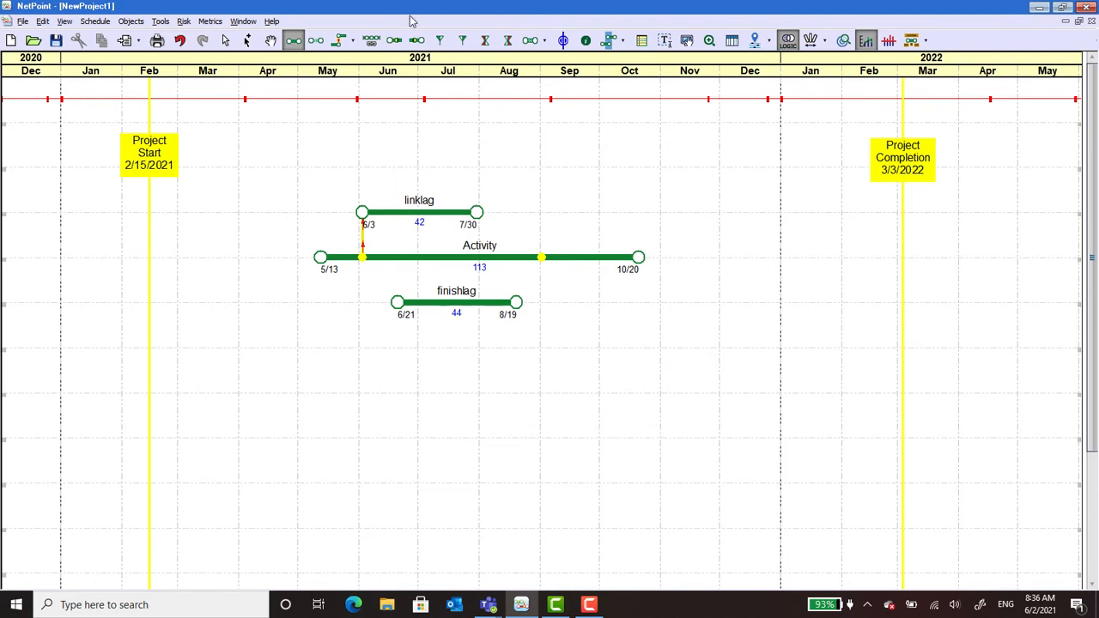
pyautogui.click(228, 42)
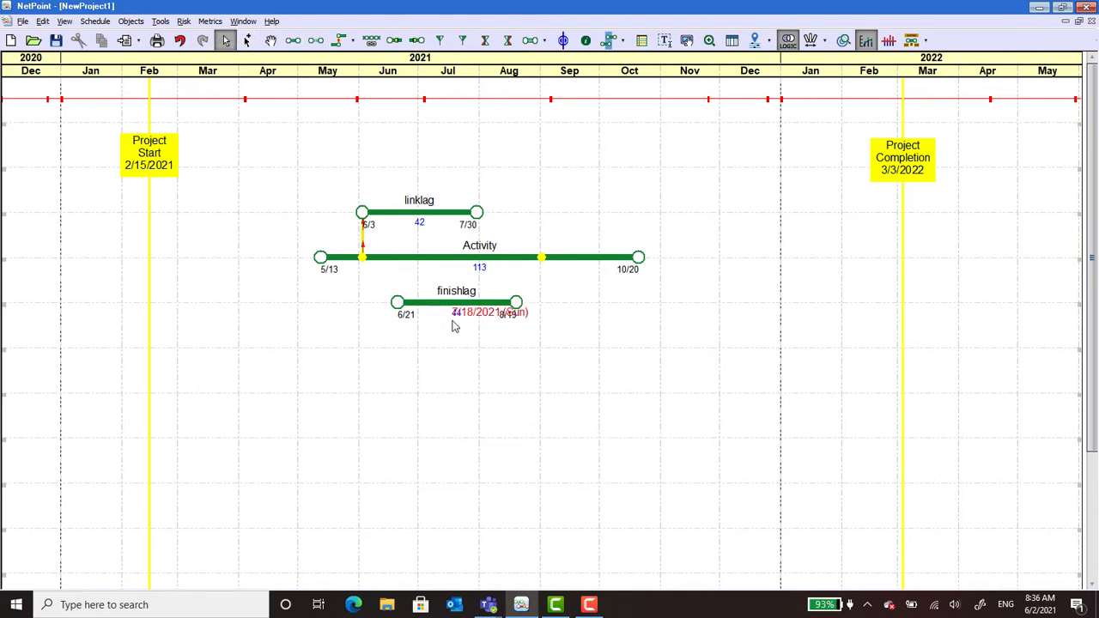
# Link the end of finishlag to the finish embedded node on Activity.
pyautogui.click(483, 304)
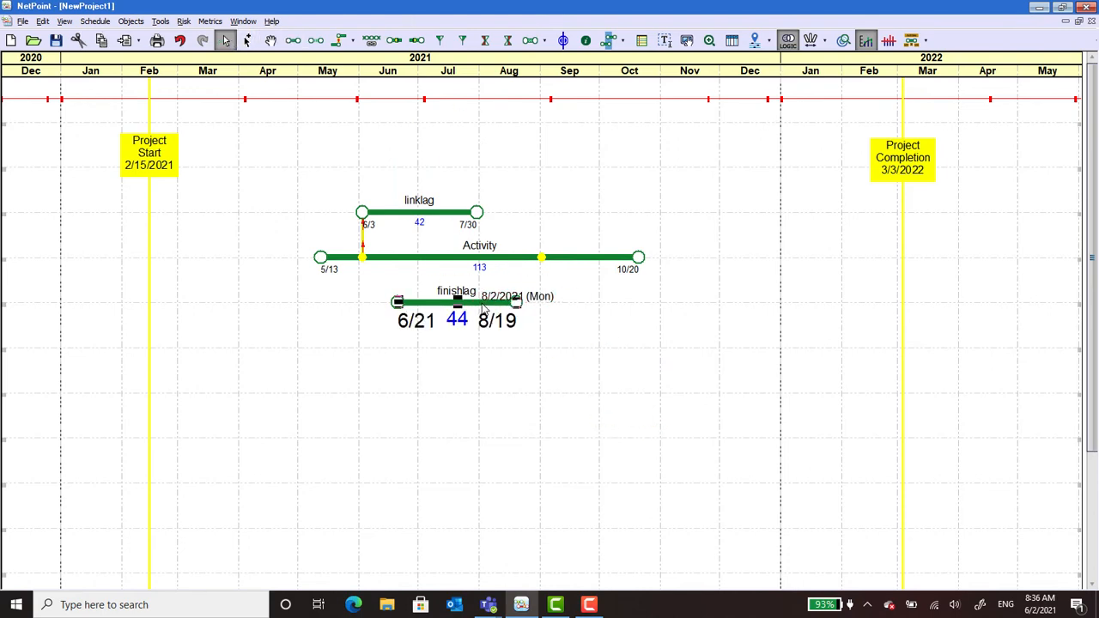
pyautogui.click(542, 257)
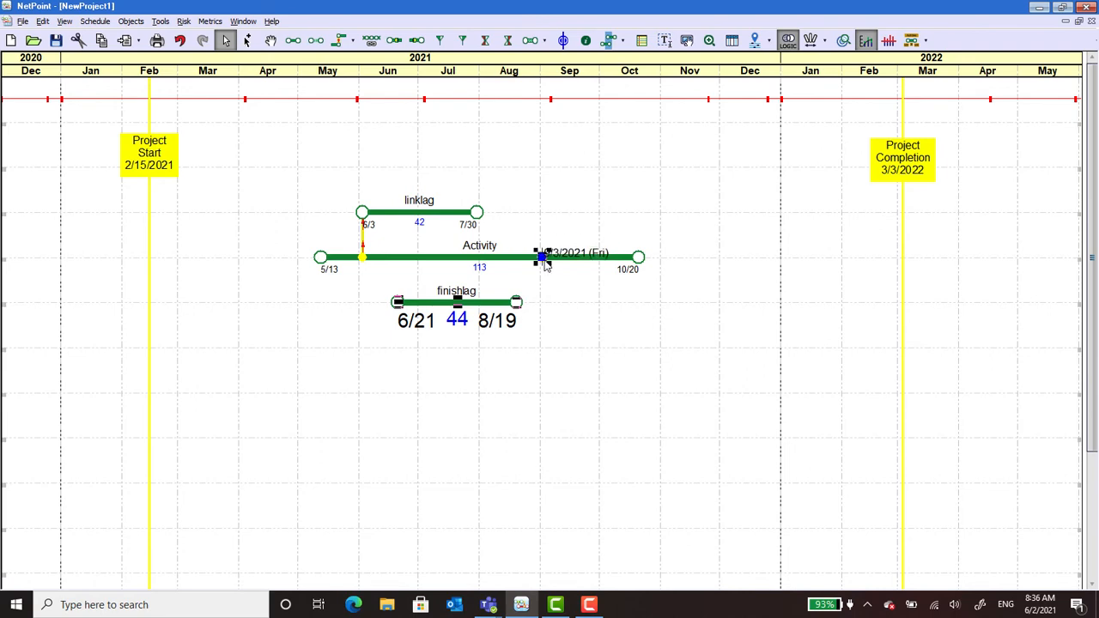
pyautogui.click(341, 41)
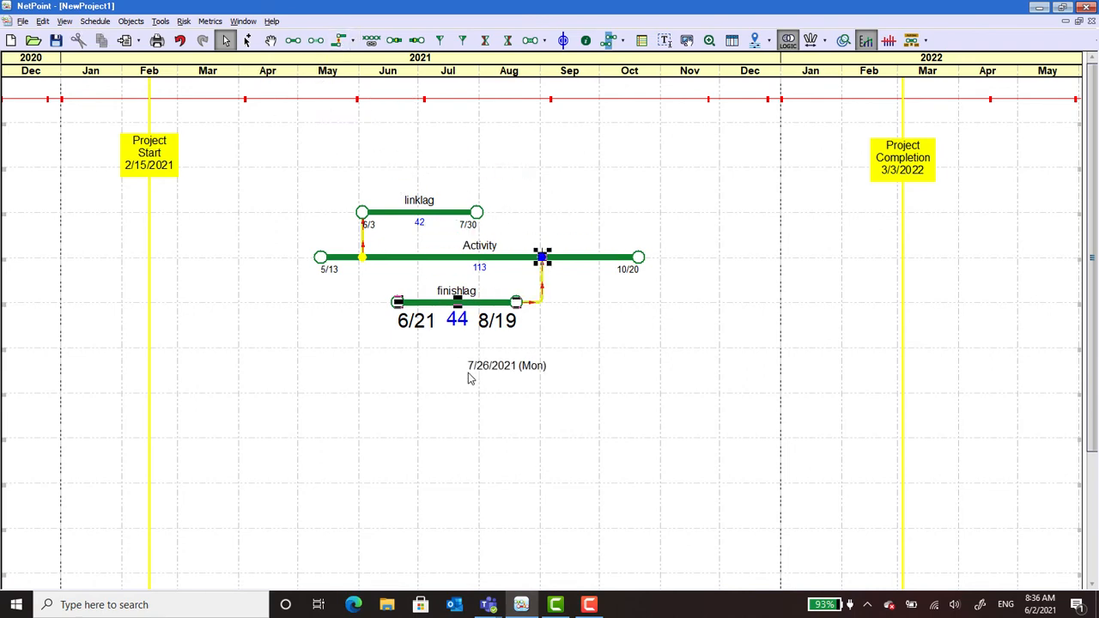
pyautogui.click(461, 332)
# Shift finishlag later to run from 7/15 to 9/15, pushing the linked activities along with it.
pyautogui.click(465, 303)
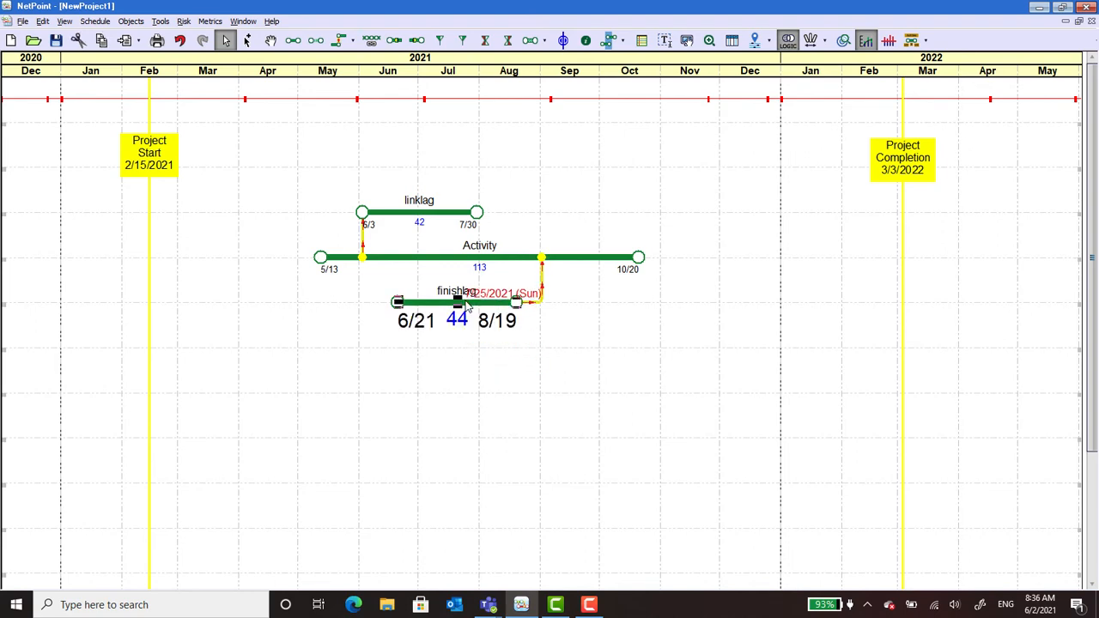
pyautogui.press('Right')
pyautogui.press('Right')
pyautogui.press('Right')
pyautogui.press('Right')
pyautogui.press('Right')
pyautogui.press('Right')
pyautogui.press('Right')
pyautogui.press('Right')
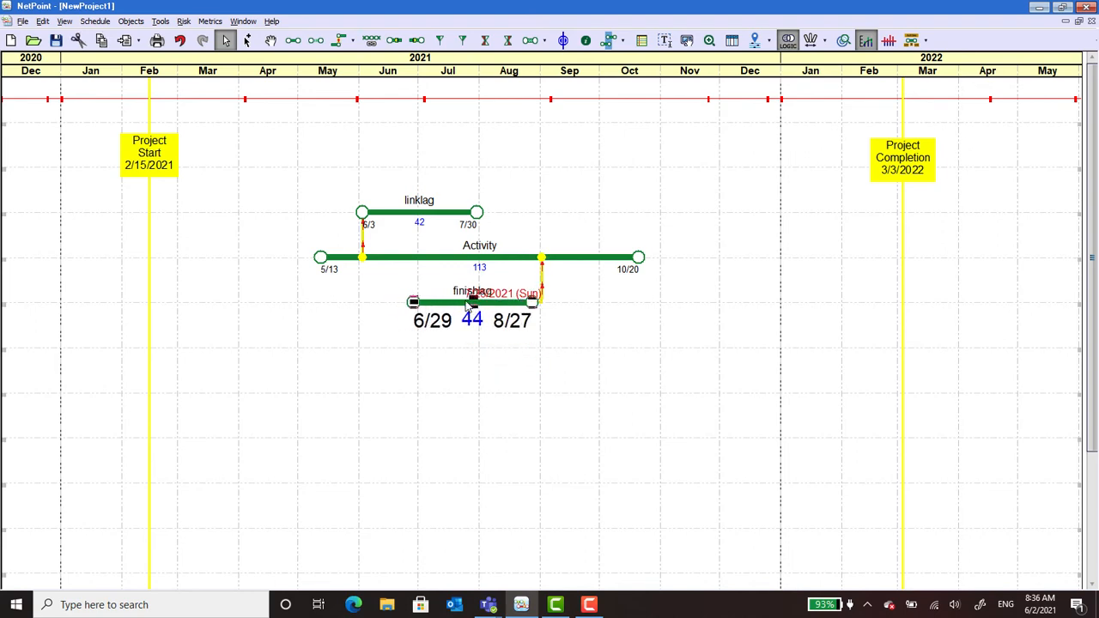
pyautogui.press('Right')
pyautogui.press('Right')
pyautogui.press('Right')
pyautogui.press('Right')
pyautogui.press('Right')
pyautogui.press('Right')
pyautogui.press('Right')
pyautogui.press('Right')
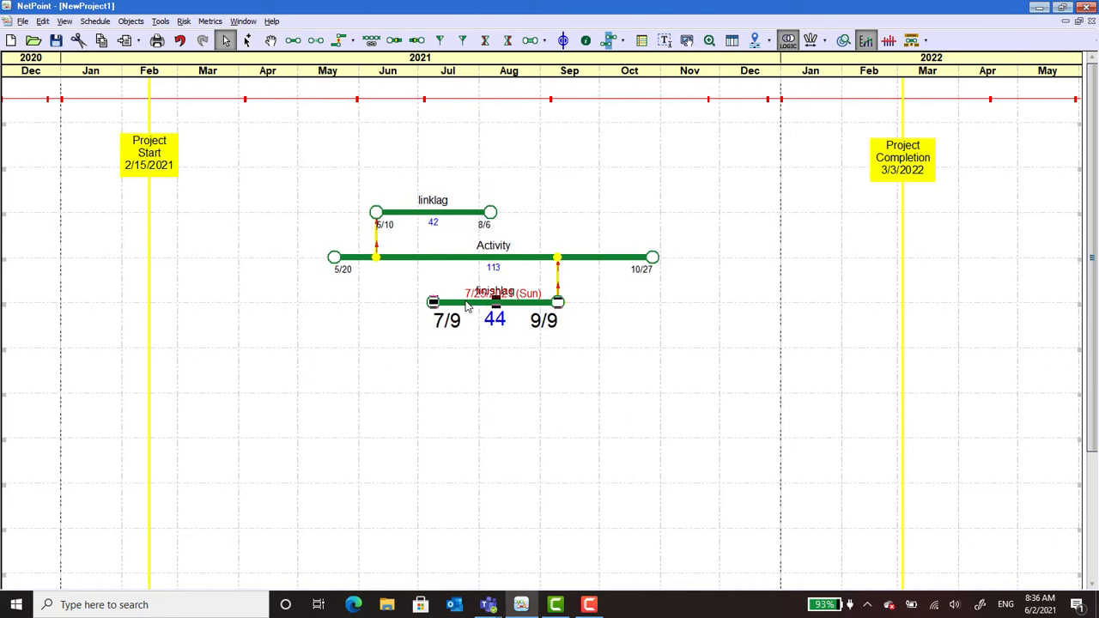
pyautogui.press('Right')
pyautogui.press('Right')
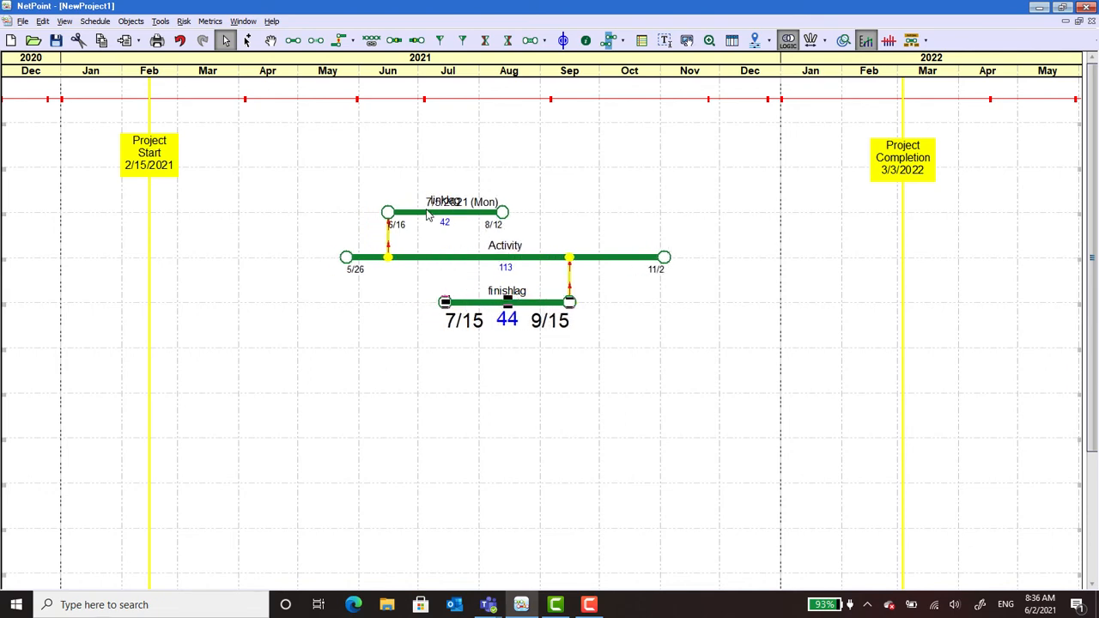
# Examine the available Behavior options in the properties of Activity's finish embedded node, then dismiss them without applying changes.
pyautogui.click(646, 352)
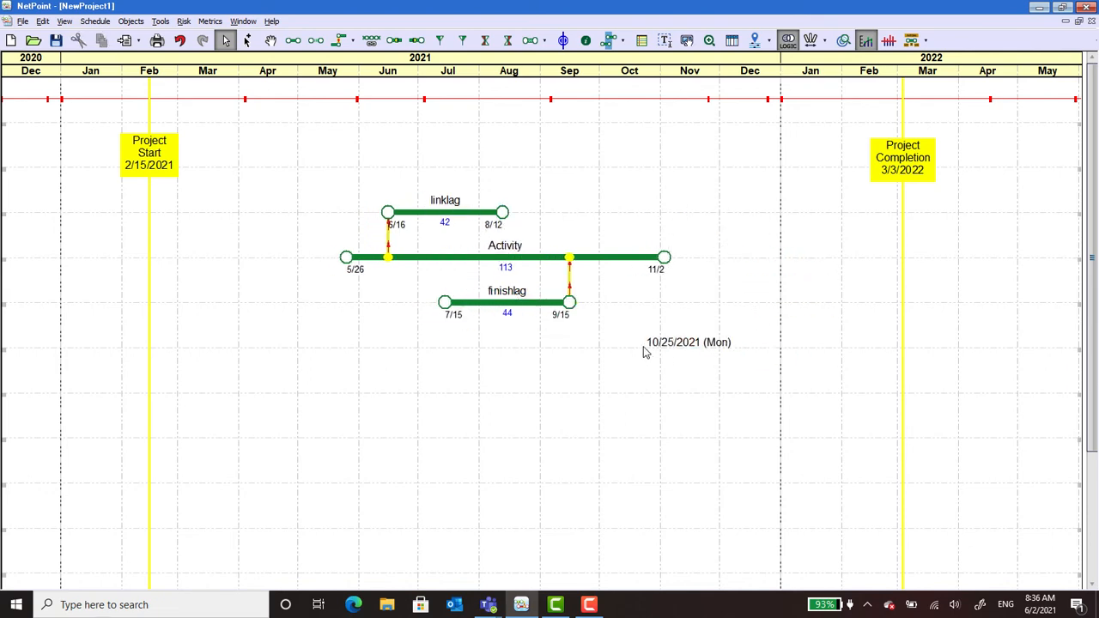
pyautogui.click(570, 258)
pyautogui.doubleClick(572, 260)
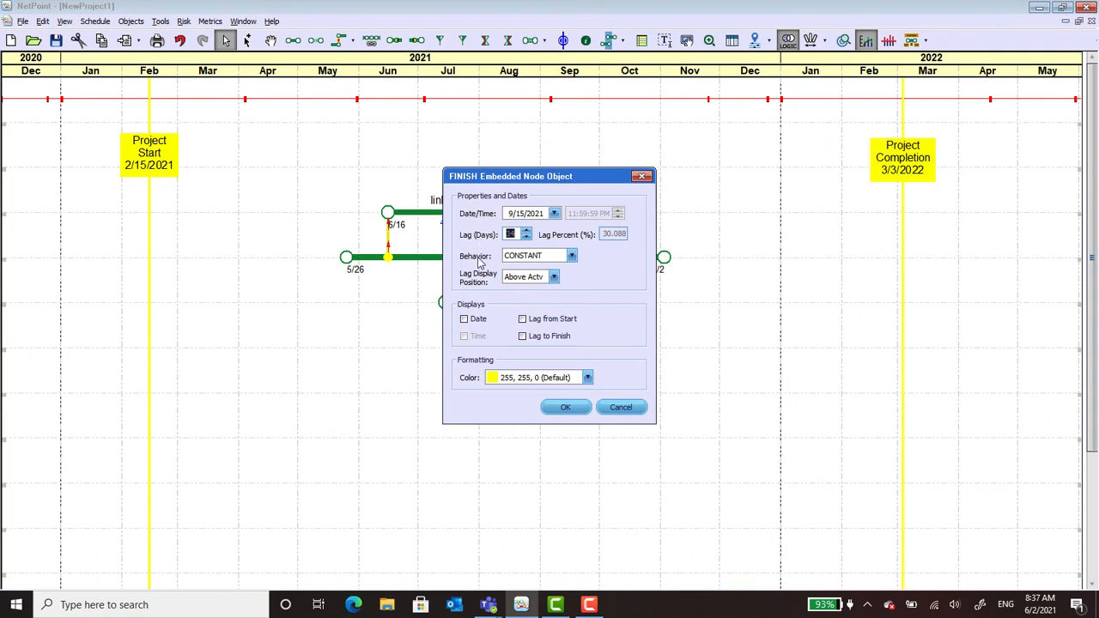
pyautogui.click(571, 256)
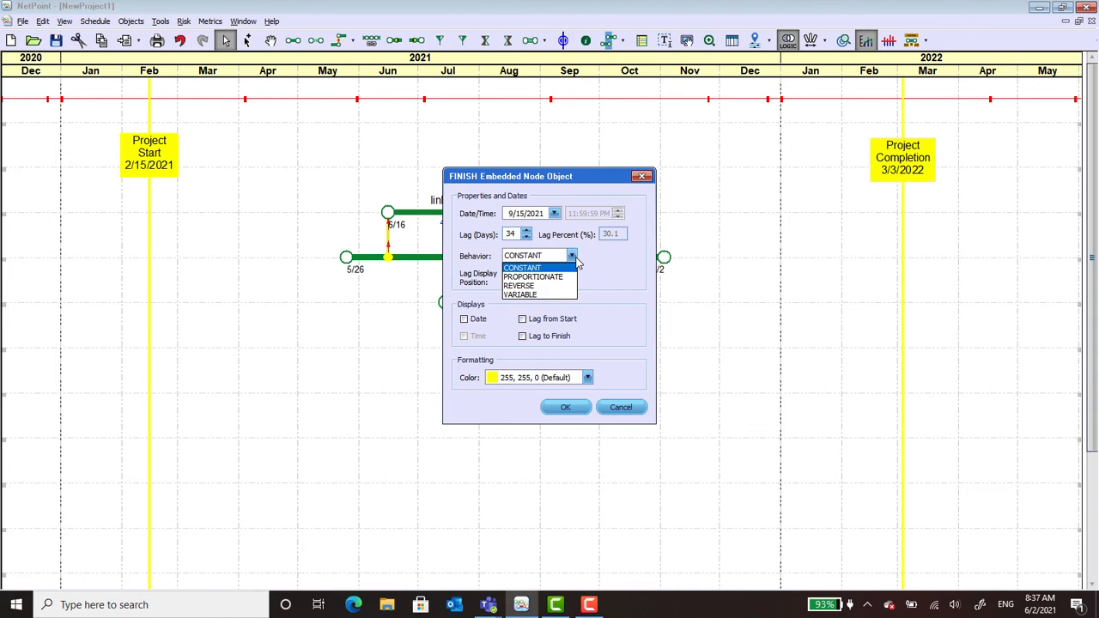
pyautogui.click(580, 293)
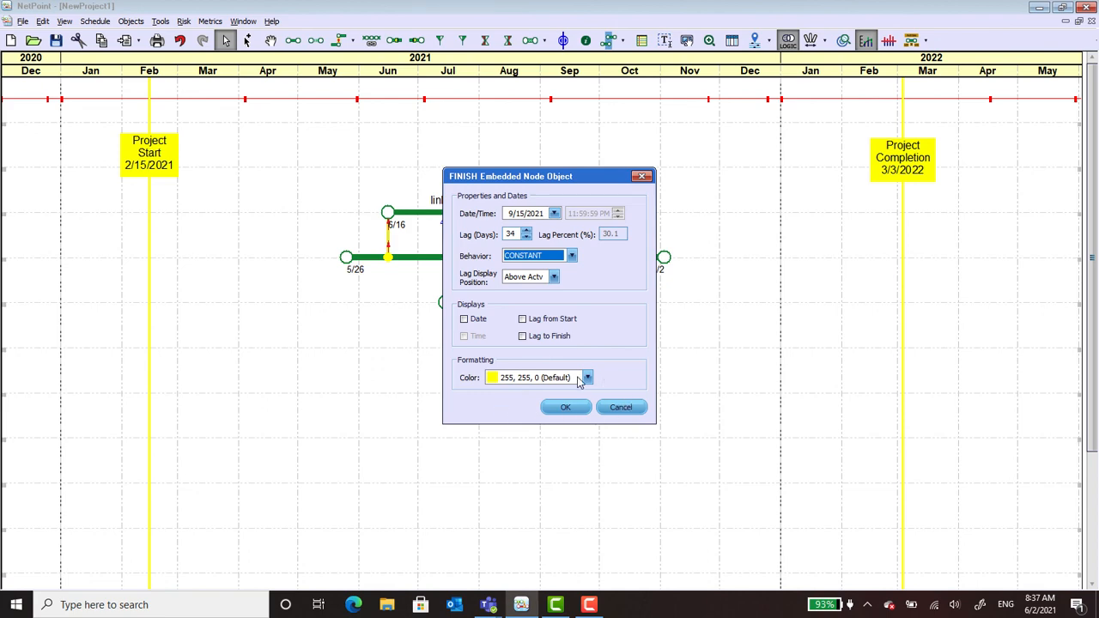
pyautogui.click(619, 407)
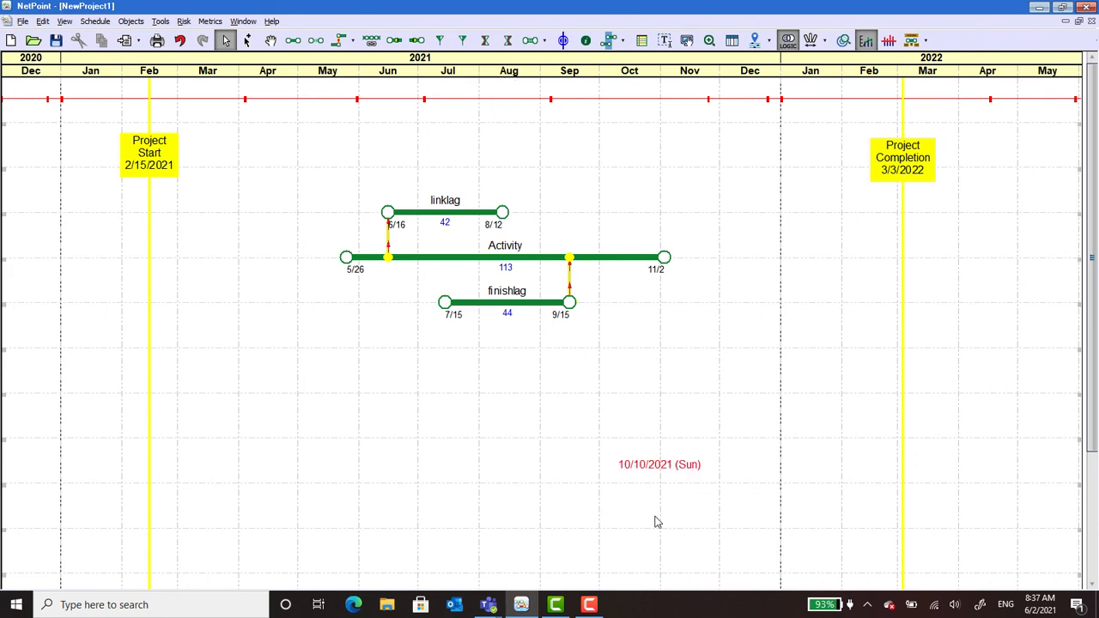
pyautogui.click(590, 606)
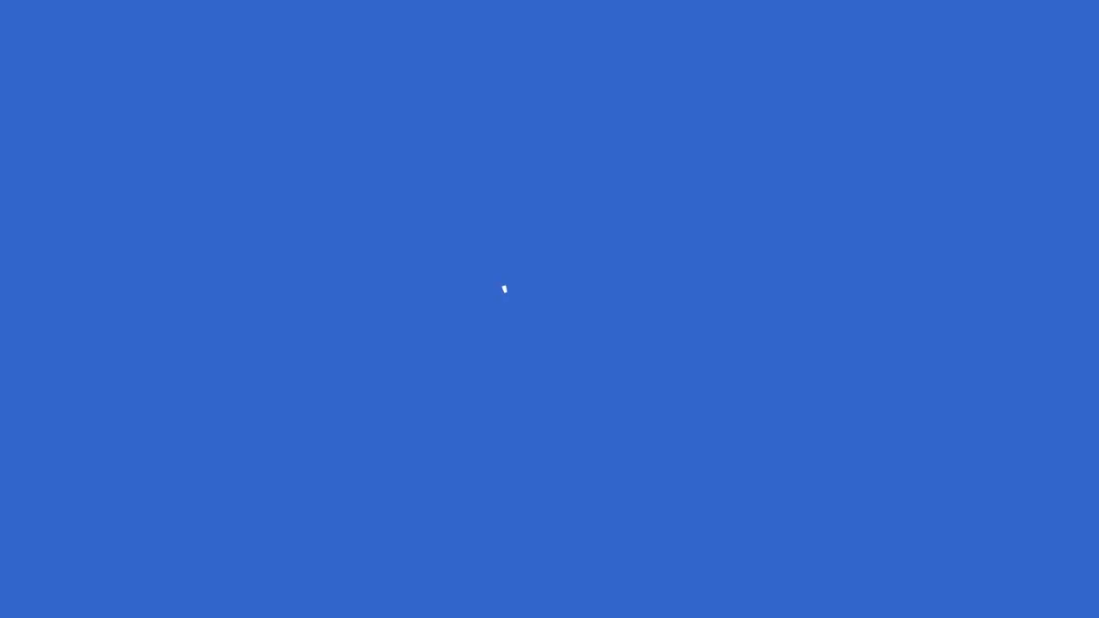